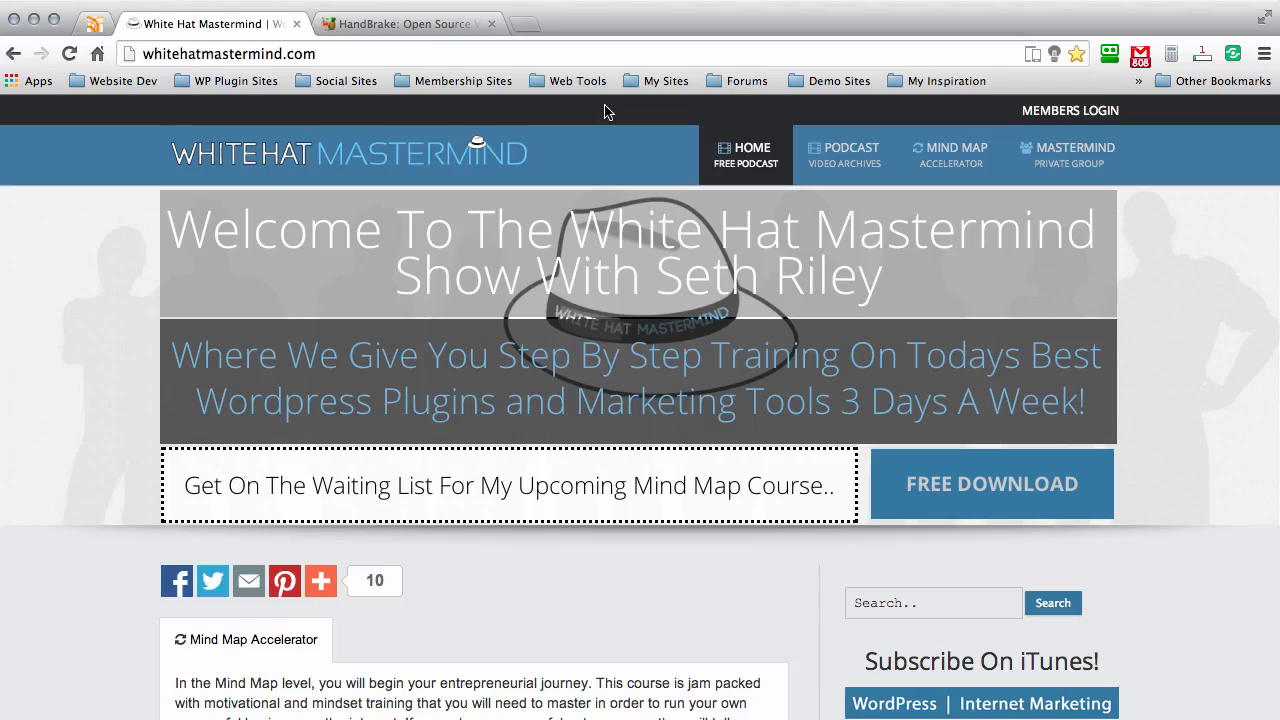
View the HandBrake website's home page and the HandBrake application's main window.
{"action": "left_click", "coordinate": [415, 25]}
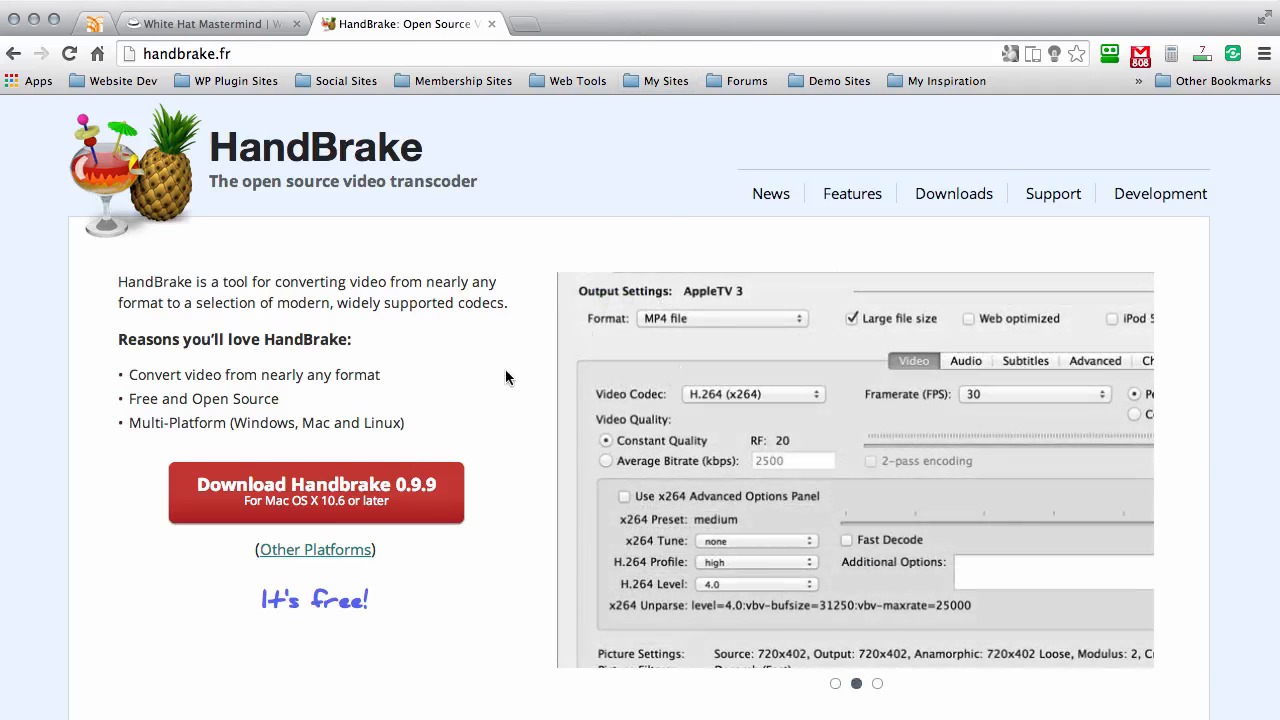
{"action": "key", "text": "ctrl+Up"}
{"action": "left_click", "coordinate": [866, 451]}
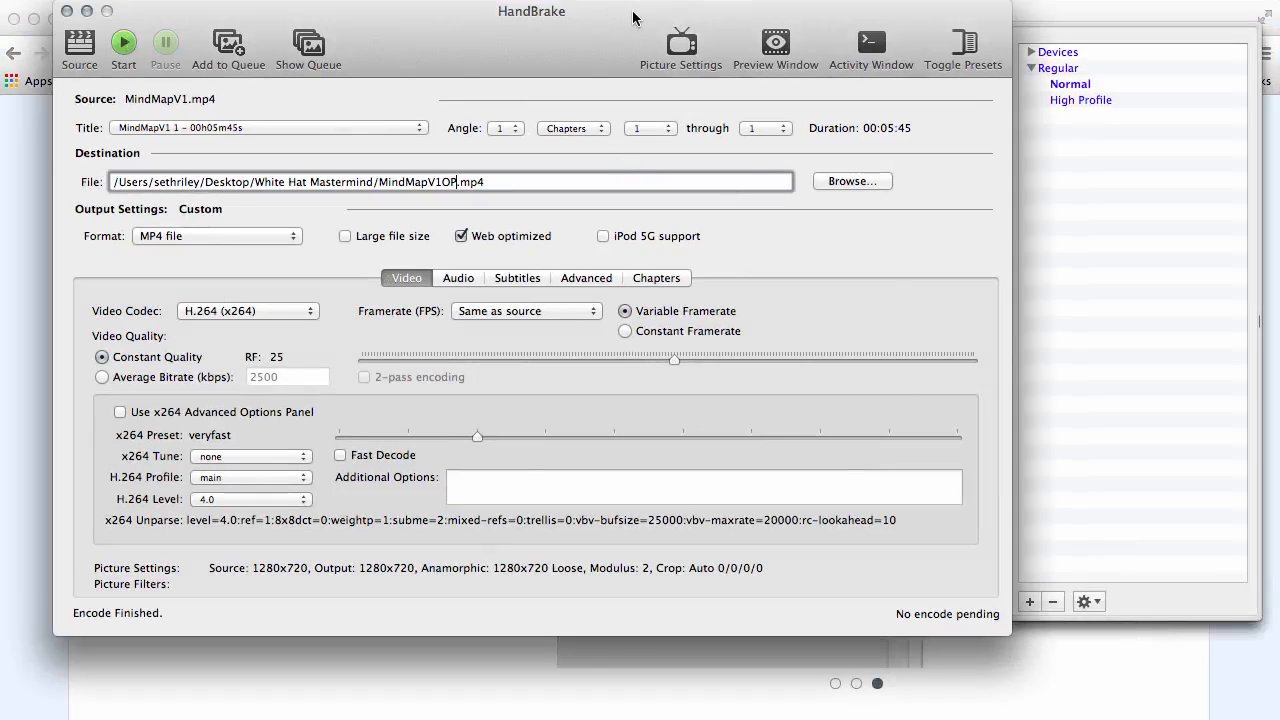
{"action": "left_click", "coordinate": [42, 166]}
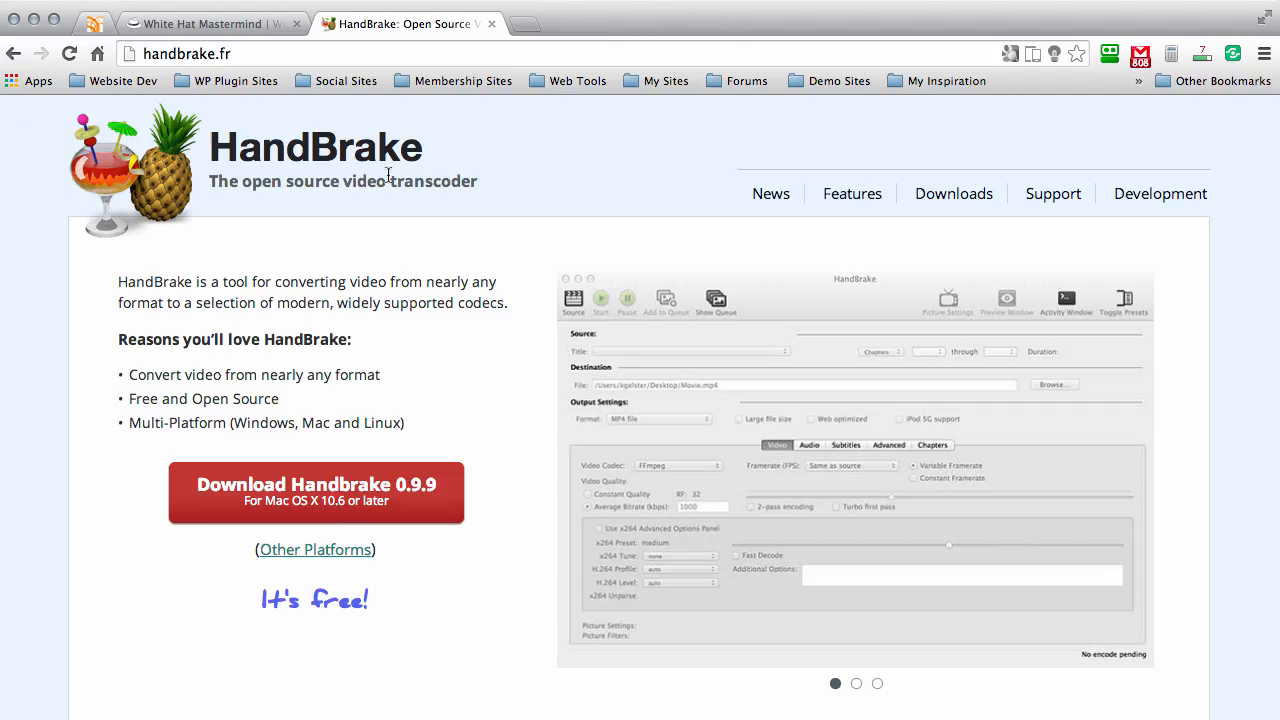
Switch to HandBrake and load FacebookComments.mp4 from the #2 Facebook Comments folder as the source video.
{"action": "key", "text": "ctrl+Up"}
{"action": "left_click", "coordinate": [812, 452]}
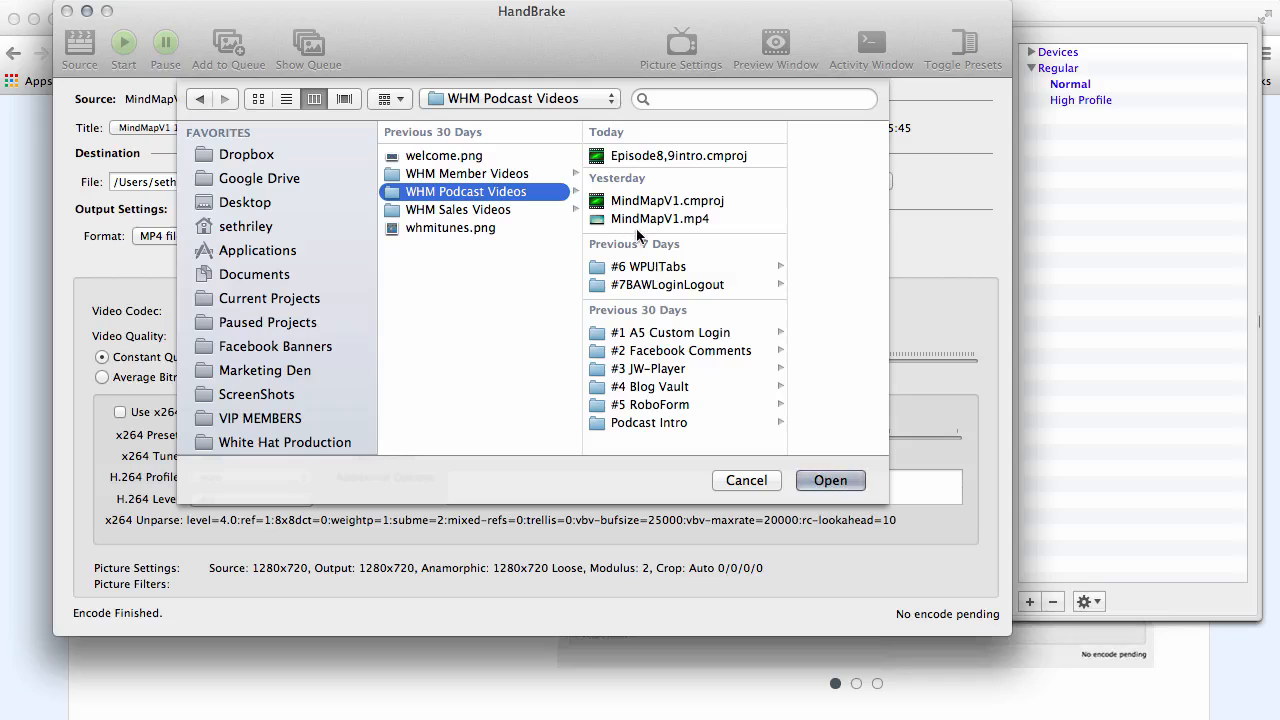
{"action": "left_click", "coordinate": [656, 350]}
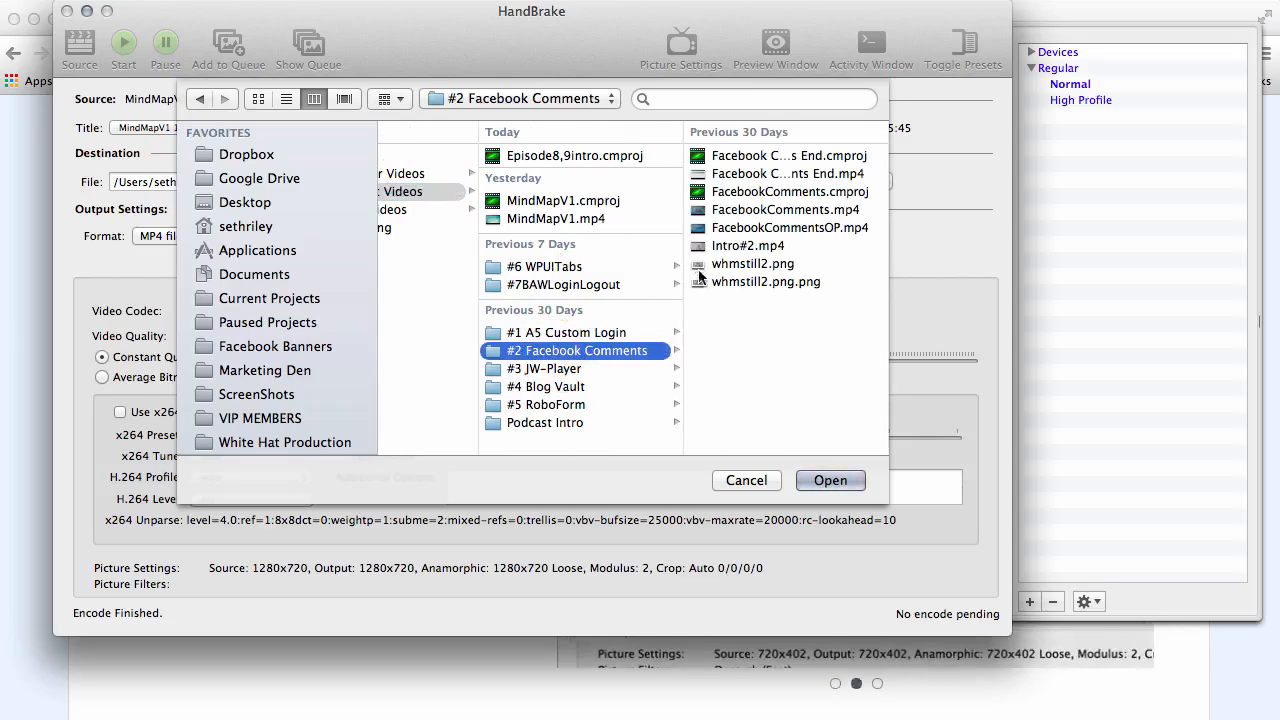
{"action": "left_click", "coordinate": [746, 212]}
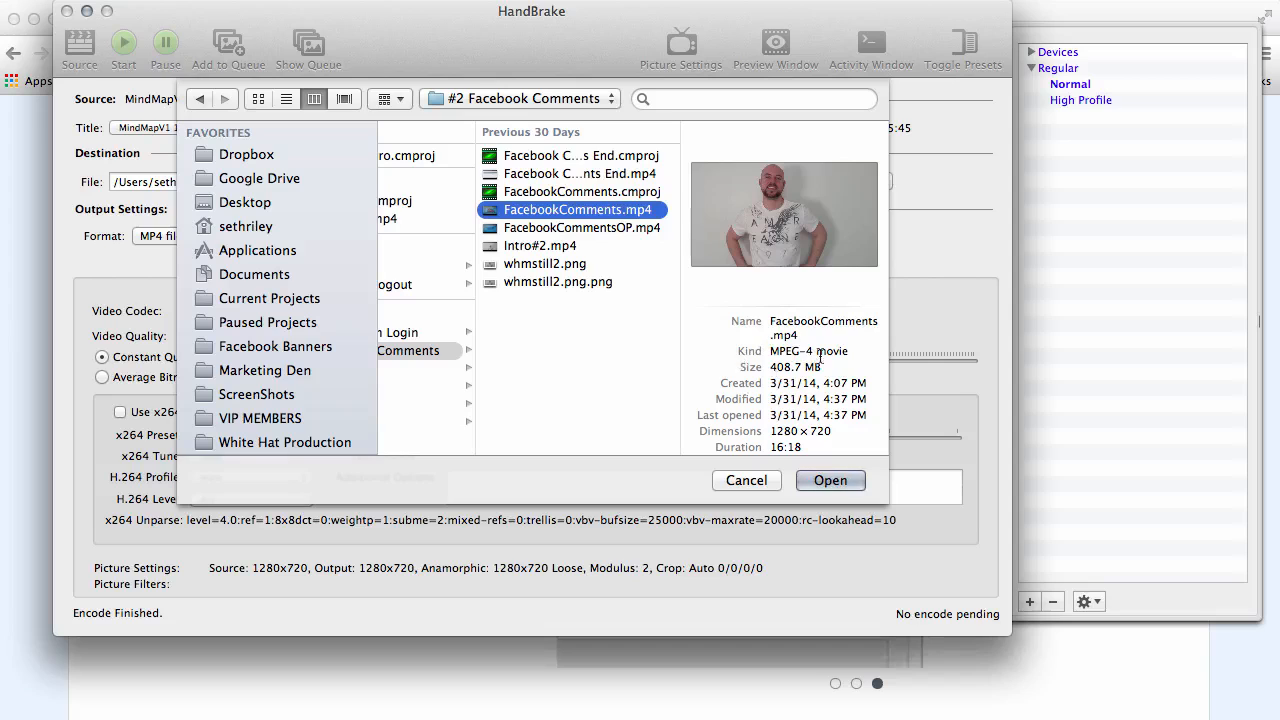
{"action": "left_click", "coordinate": [827, 480]}
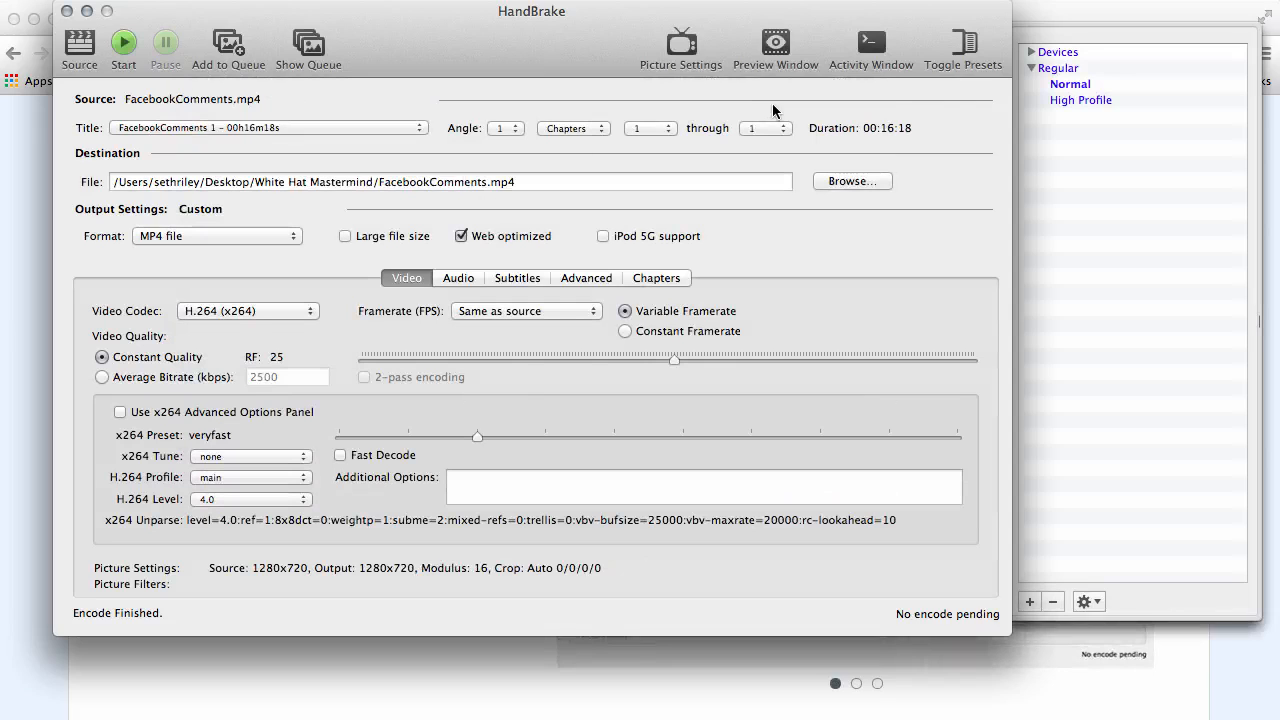
Rename the destination file to FacebookCommentsOPT.mp4, keeping it in the White Hat Mastermind folder on the desktop.
{"action": "left_click_drag", "start_coordinate": [531, 182], "coordinate": [105, 181]}
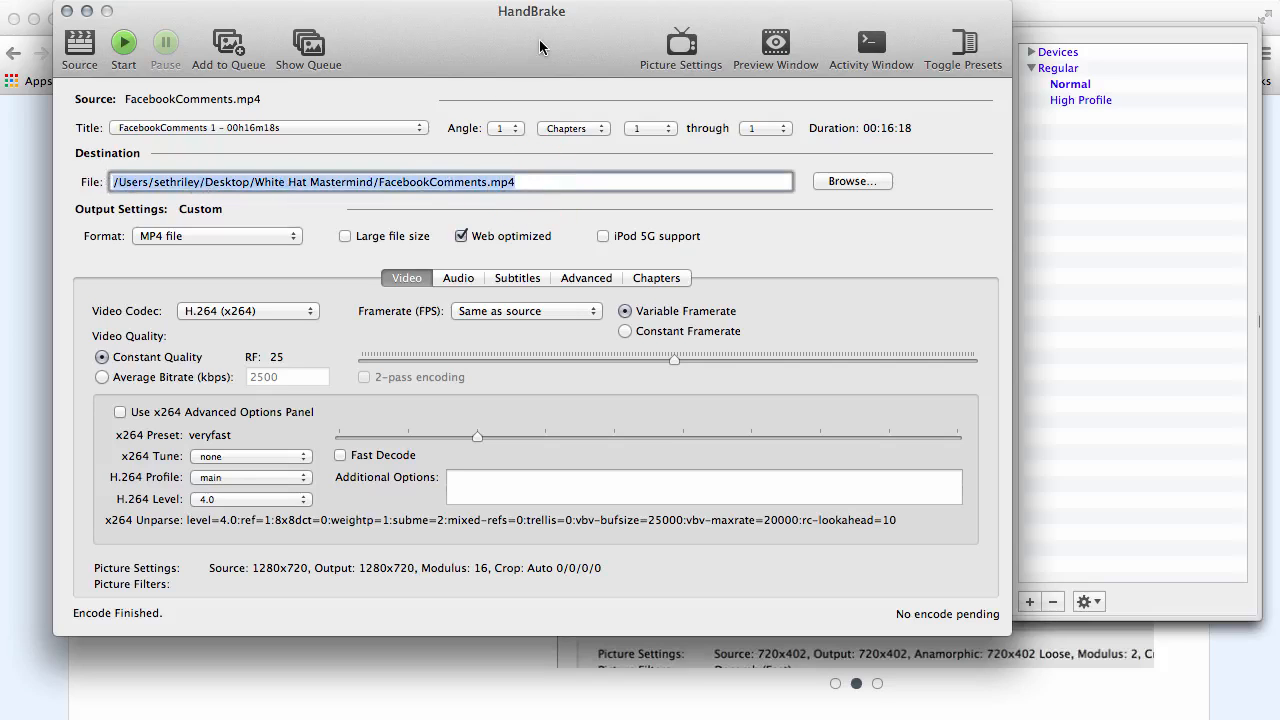
{"action": "left_click", "coordinate": [530, 182]}
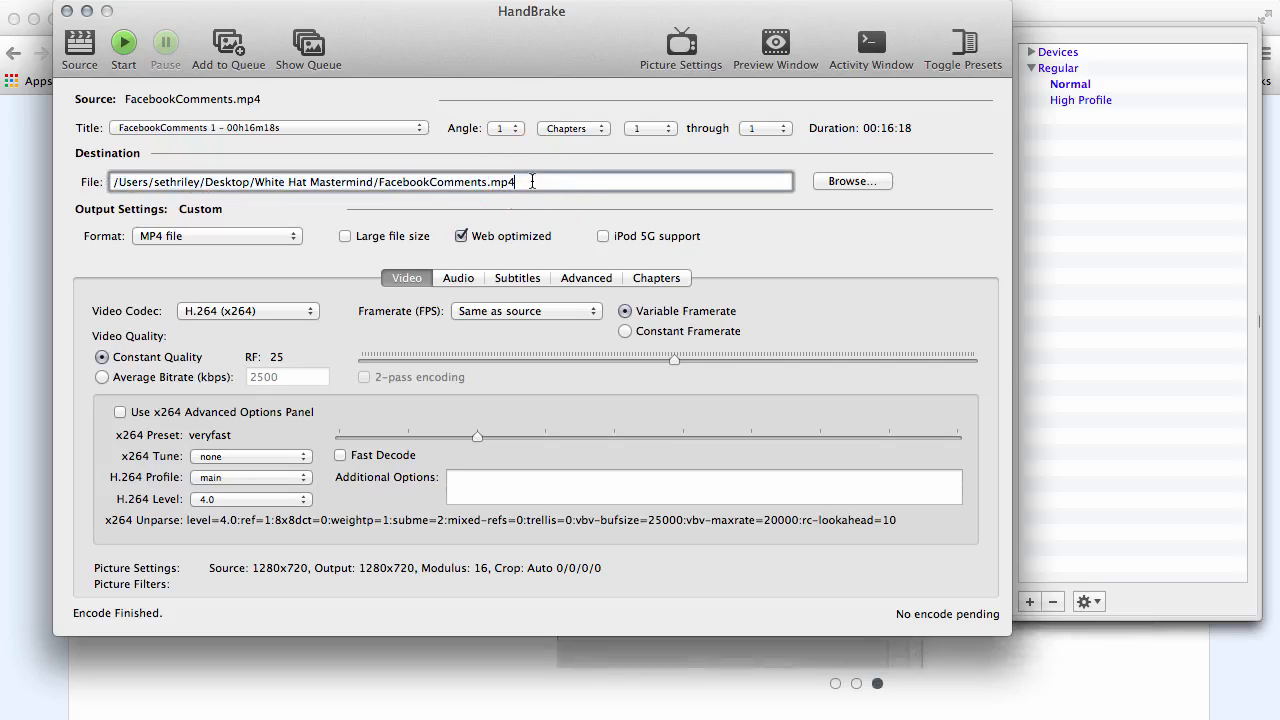
{"action": "left_click_drag", "start_coordinate": [520, 182], "coordinate": [380, 182]}
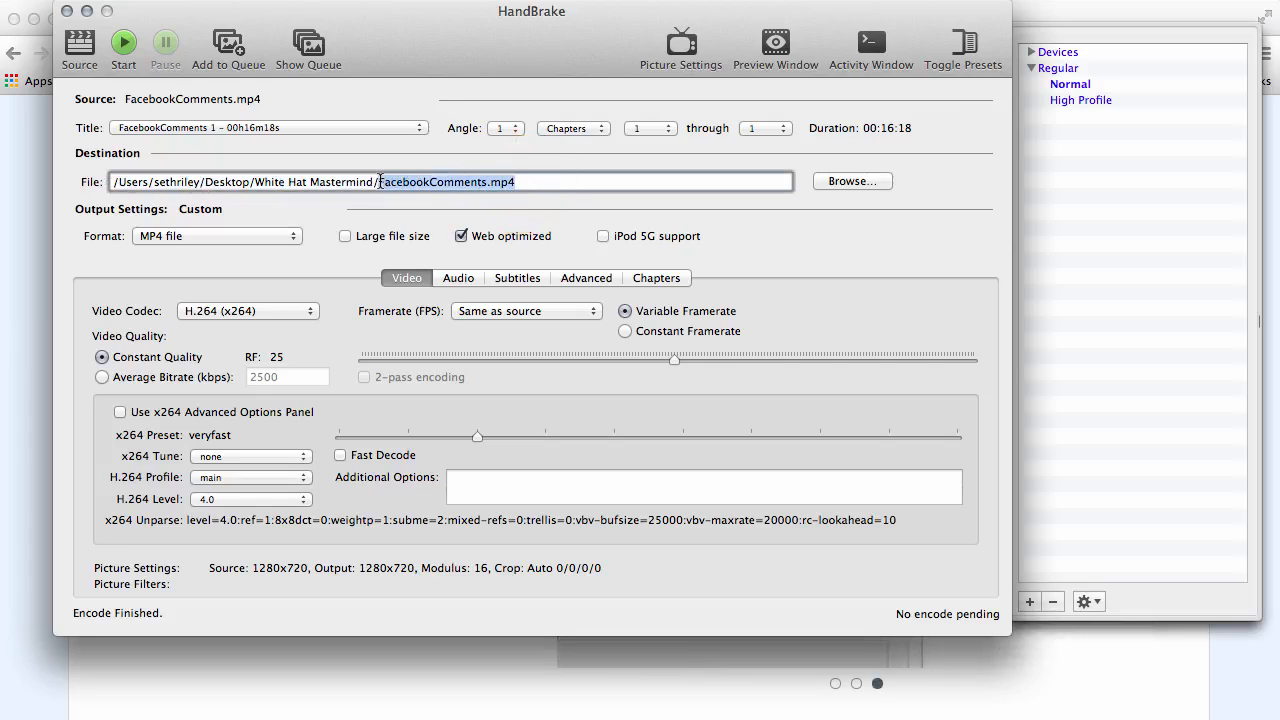
{"action": "left_click", "coordinate": [488, 182]}
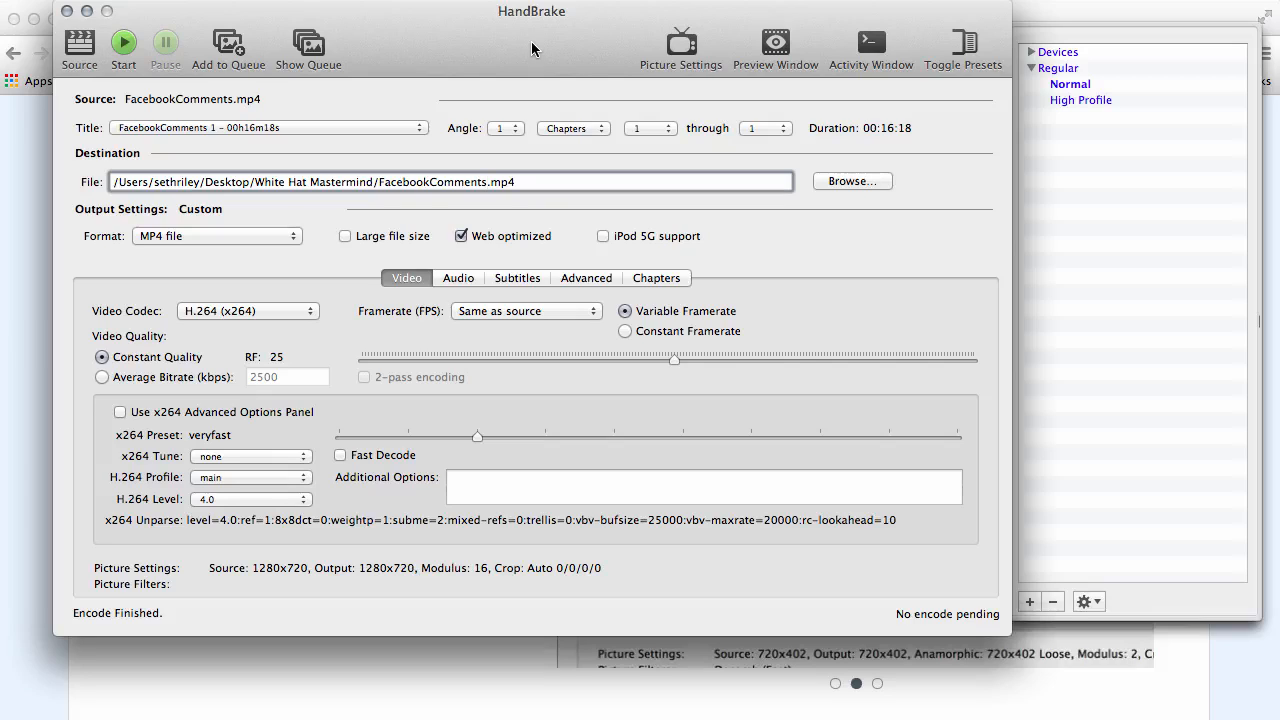
{"action": "type", "text": "OPT"}
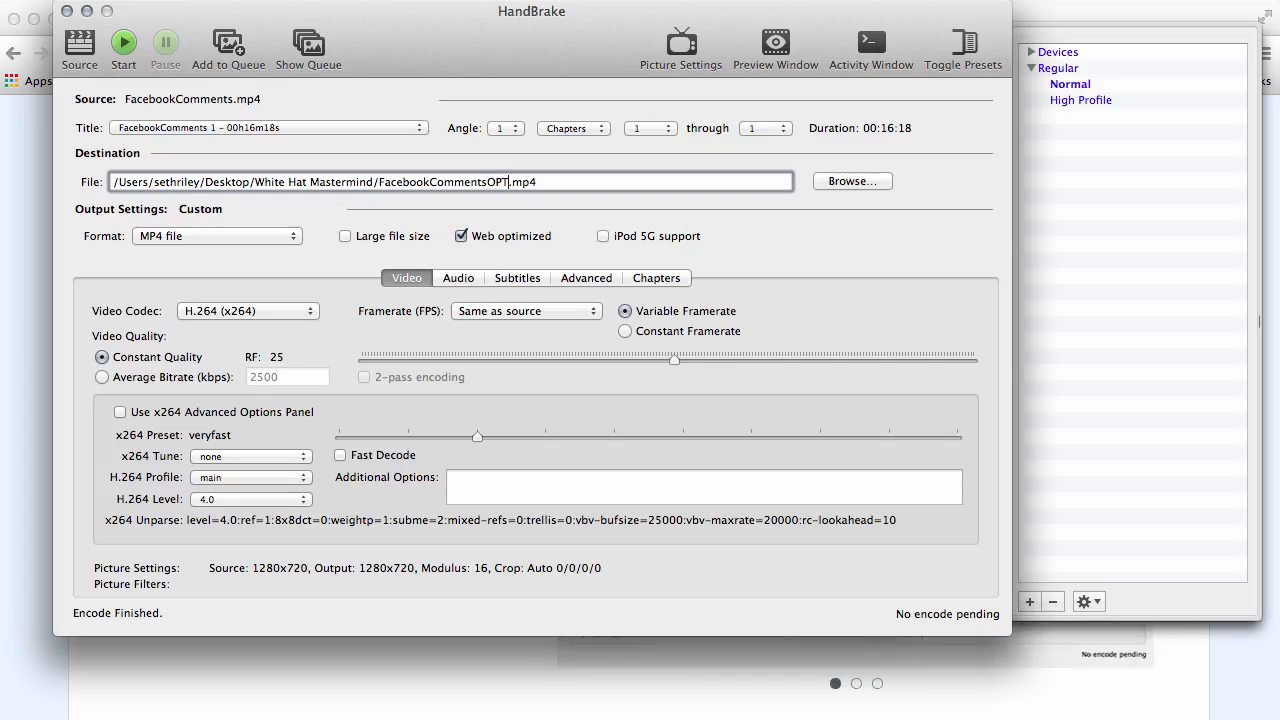
{"action": "left_click_drag", "start_coordinate": [537, 181], "coordinate": [372, 178]}
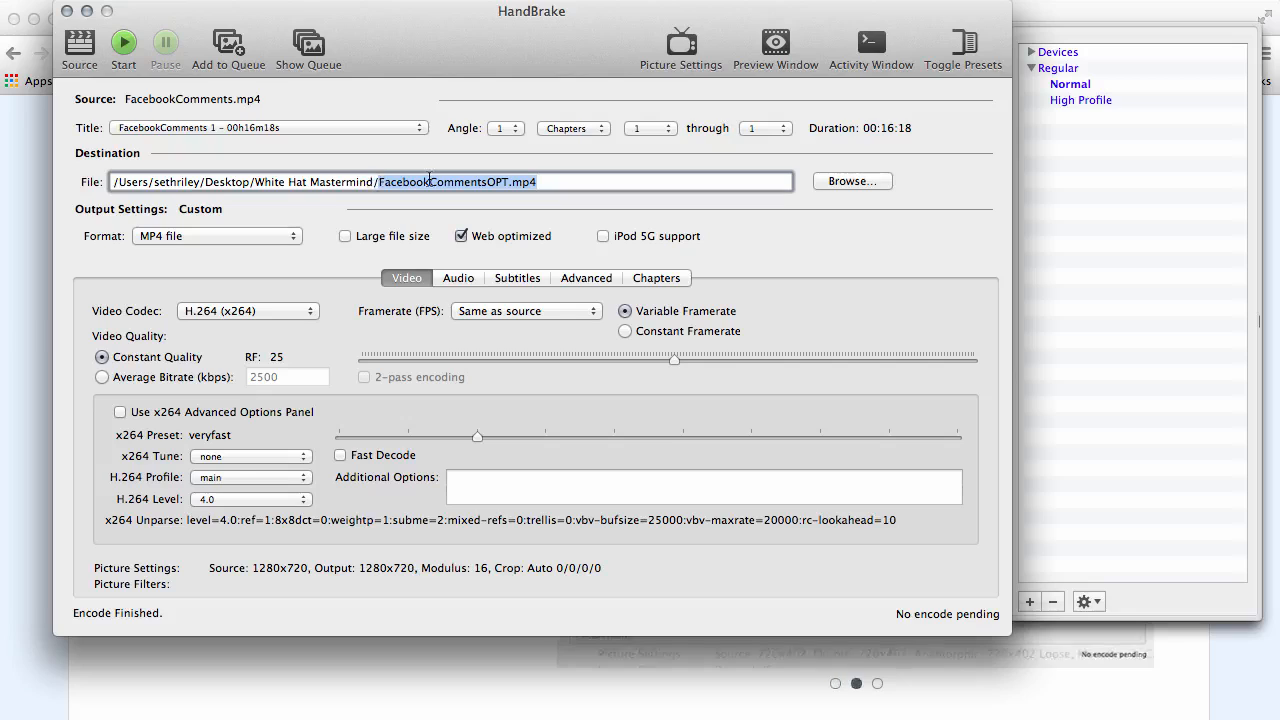
{"action": "left_click", "coordinate": [538, 53]}
{"action": "left_click", "coordinate": [806, 306]}
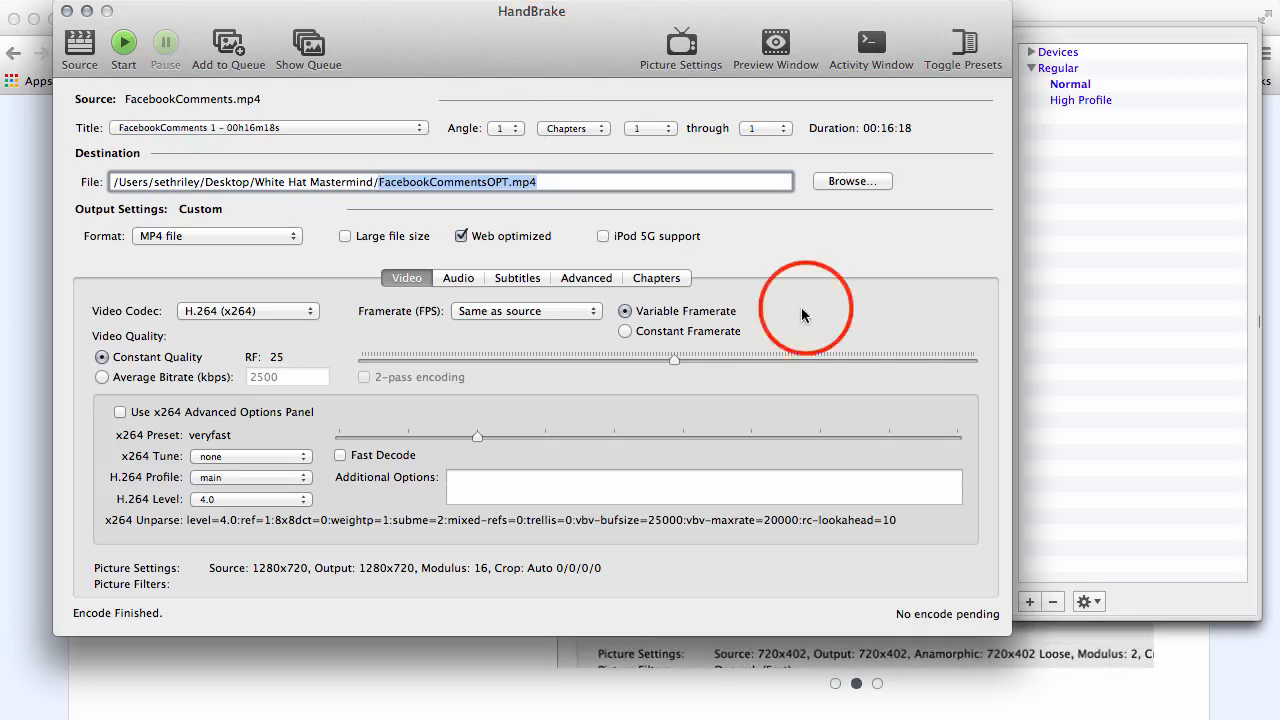
Set the output to an MP4 file with Web optimized enabled and constant quality at RF 25.
{"action": "left_click", "coordinate": [266, 236]}
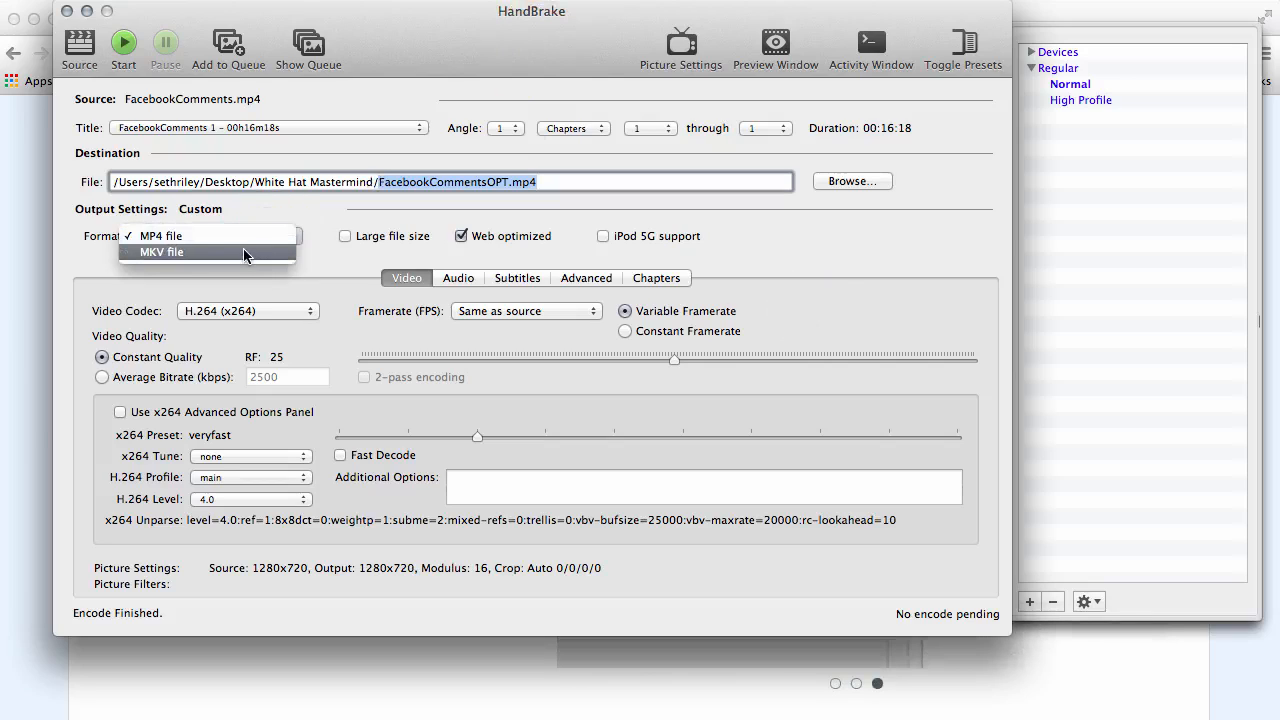
{"action": "left_click", "coordinate": [323, 208]}
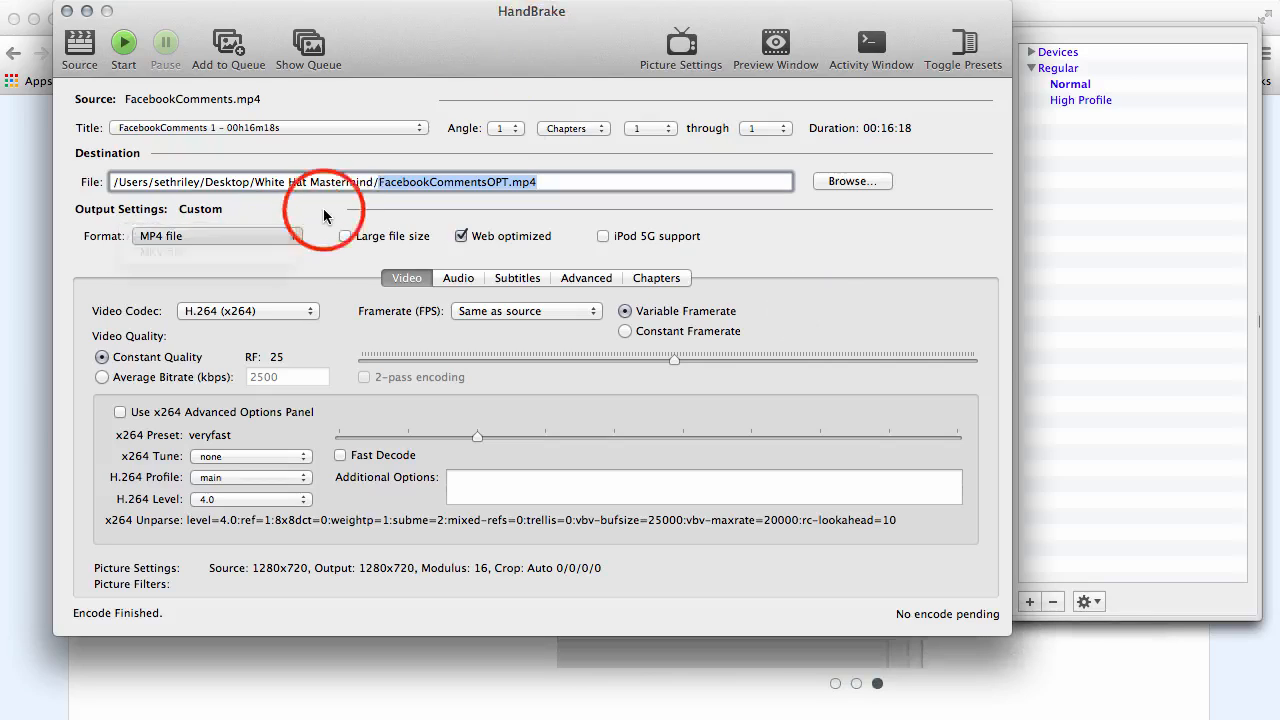
{"action": "left_click", "coordinate": [461, 238]}
{"action": "left_click", "coordinate": [461, 238]}
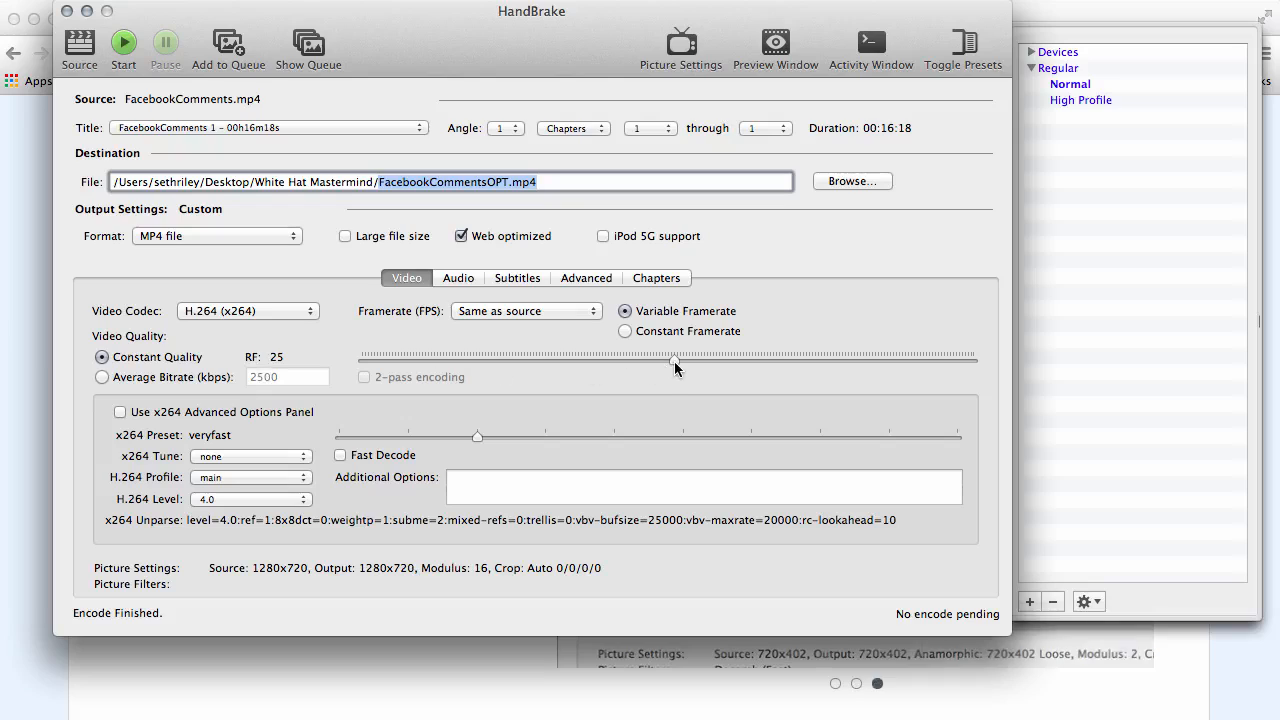
{"action": "mouse_move", "coordinate": [674, 358]}
{"action": "left_mouse_down"}
{"action": "mouse_move", "coordinate": [819, 358]}
{"action": "mouse_move", "coordinate": [675, 362]}
{"action": "left_mouse_up"}
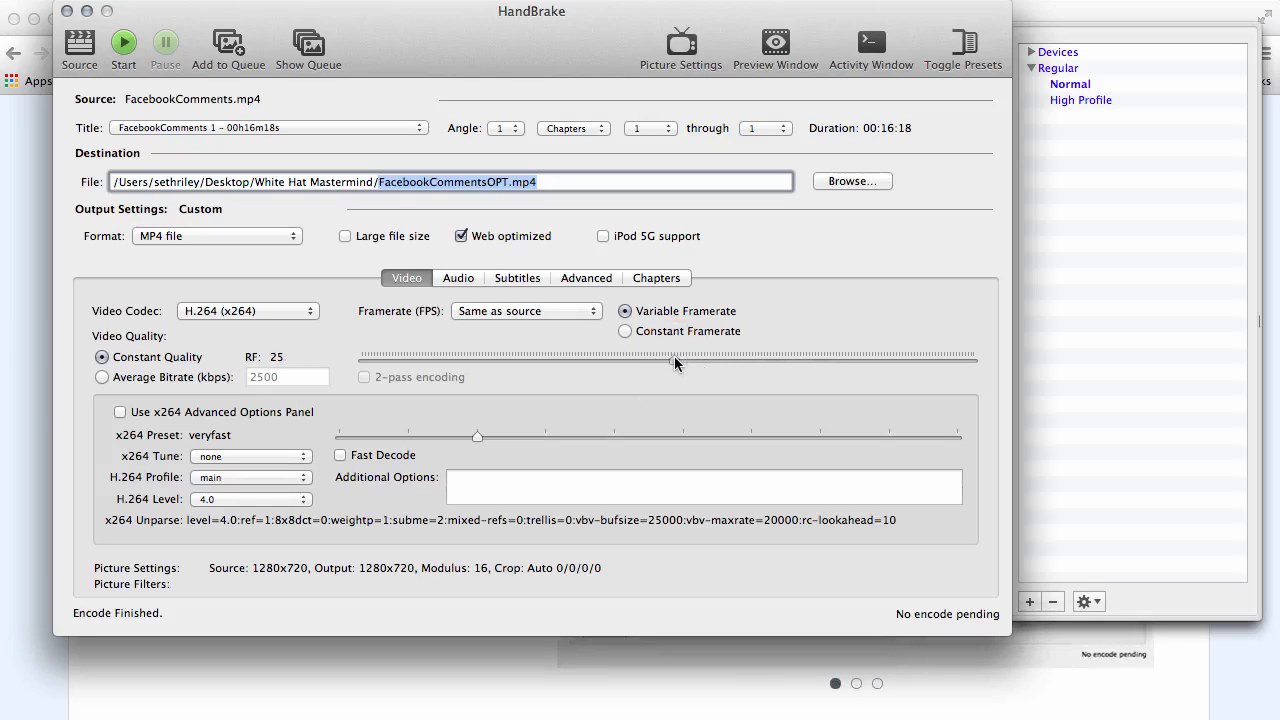
{"action": "mouse_move", "coordinate": [674, 362]}
{"action": "left_mouse_down"}
{"action": "mouse_move", "coordinate": [415, 360]}
{"action": "mouse_move", "coordinate": [745, 366]}
{"action": "mouse_move", "coordinate": [676, 362]}
{"action": "left_mouse_up"}
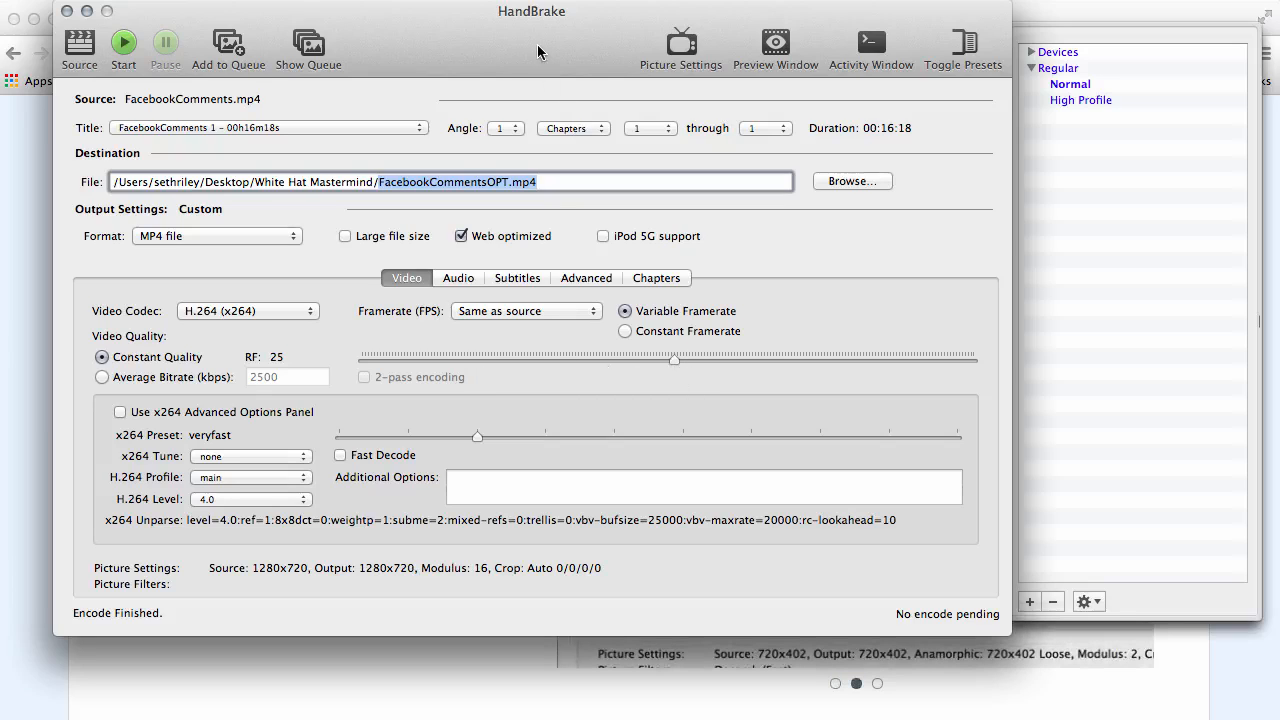
Encode the video with the current settings and dismiss the queue-completed notice.
{"action": "left_click", "coordinate": [118, 44]}
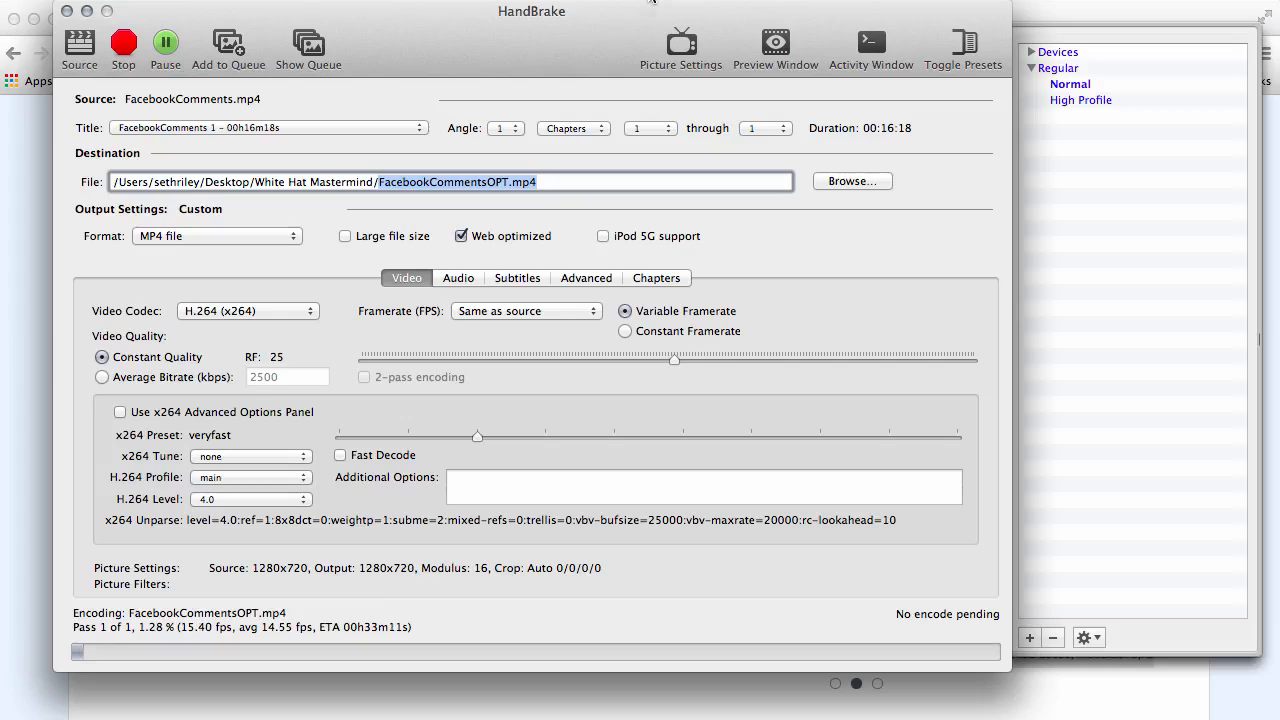
{"action": "left_click", "coordinate": [686, 12]}
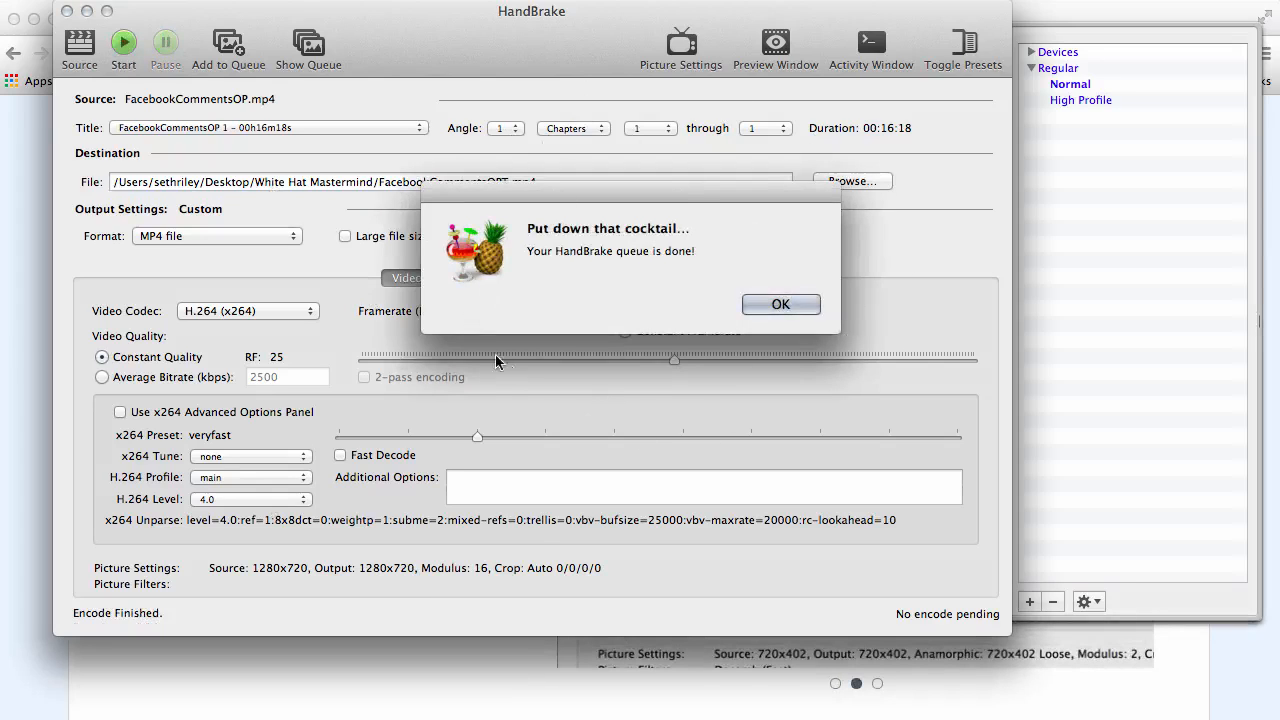
{"action": "left_click", "coordinate": [781, 306]}
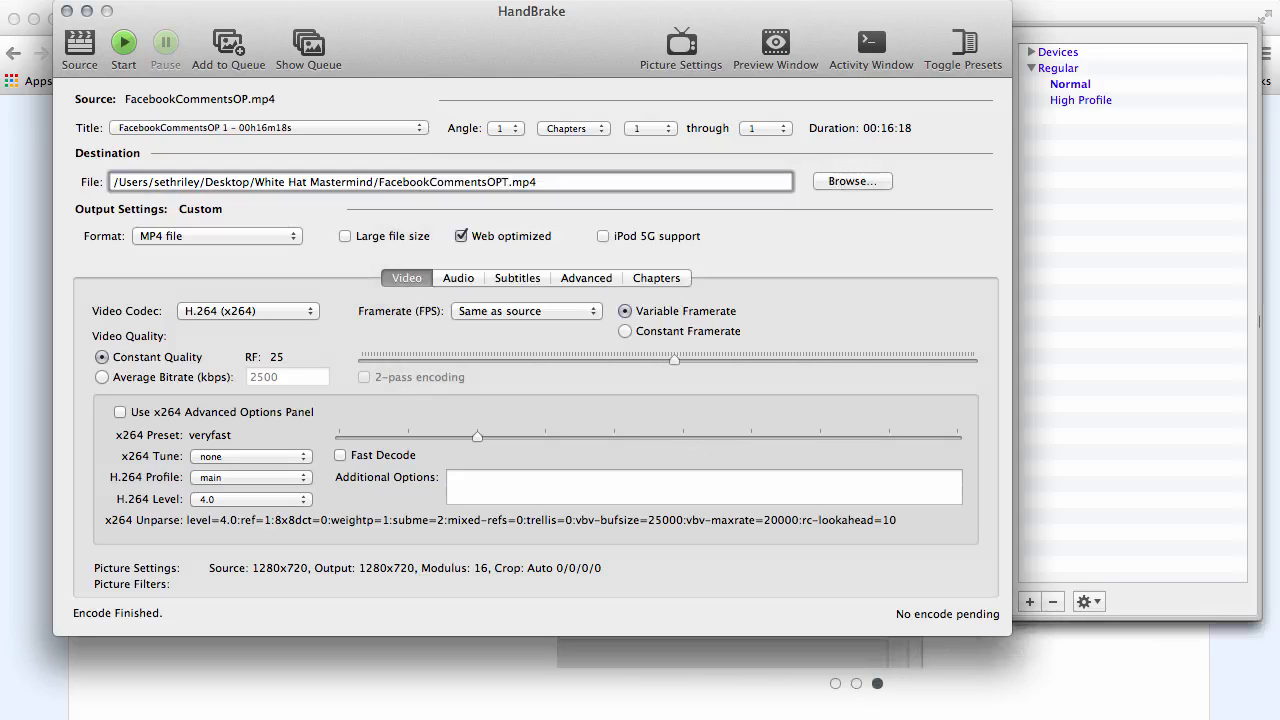
Open the #2 Facebook Comments folder inside Video Podcast's WHM Podcast Videos folder in a new Finder window.
{"action": "key", "text": "super+n"}
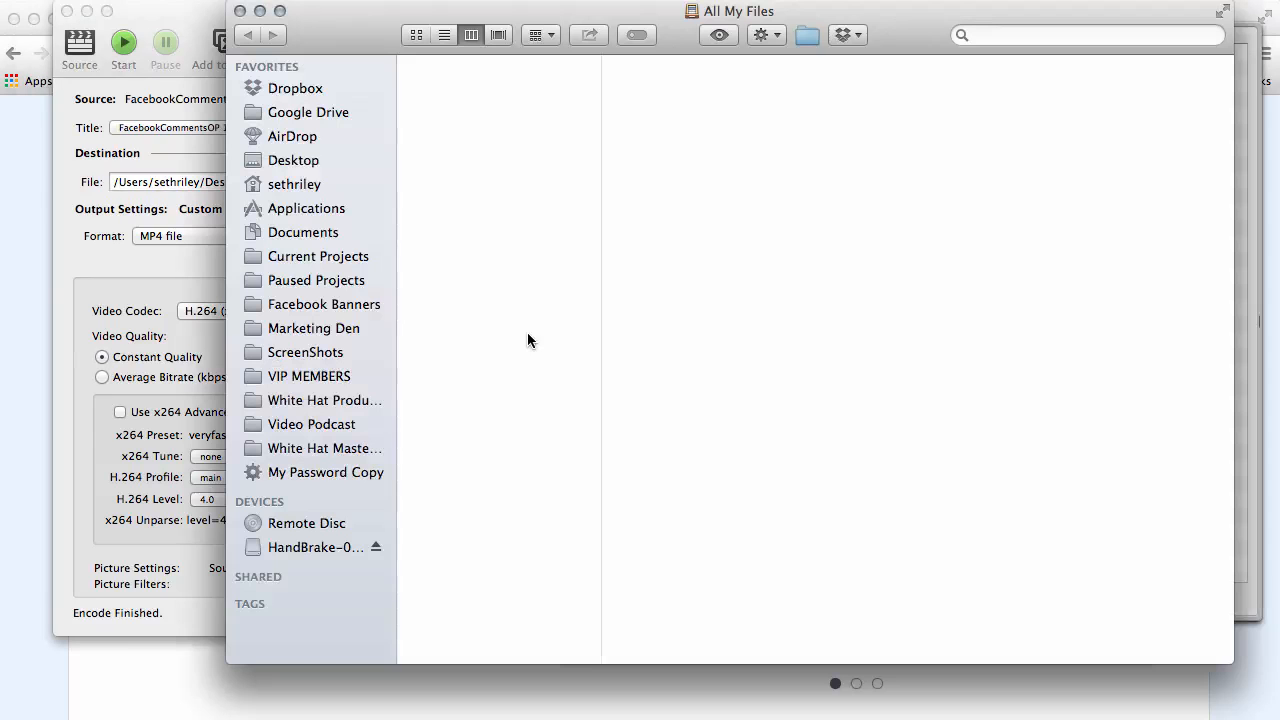
{"action": "left_click", "coordinate": [300, 448]}
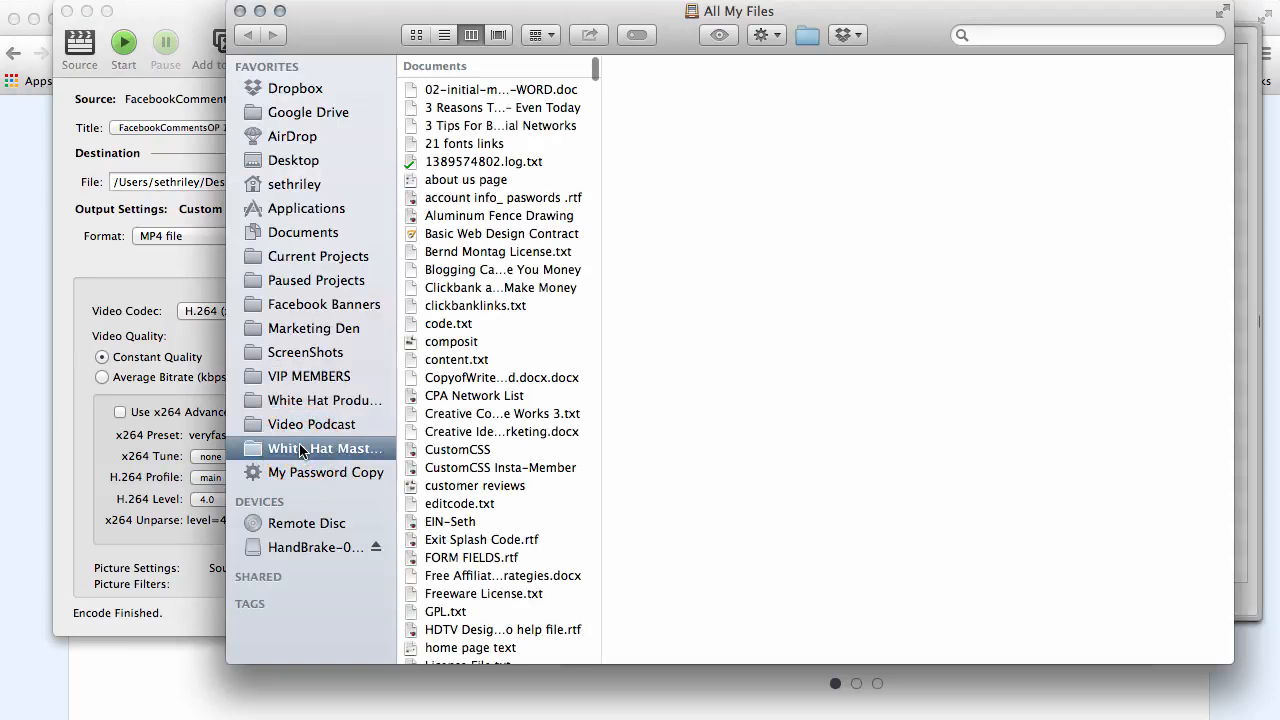
{"action": "left_click", "coordinate": [299, 426]}
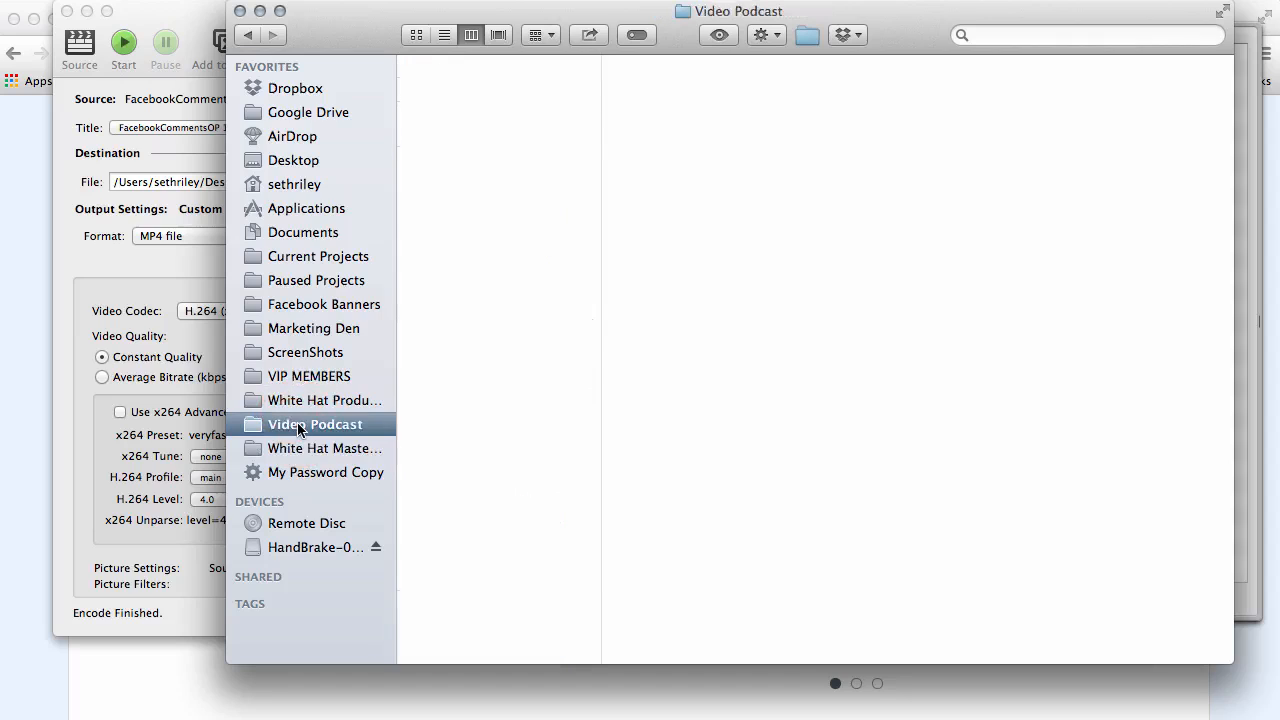
{"action": "left_click", "coordinate": [482, 102]}
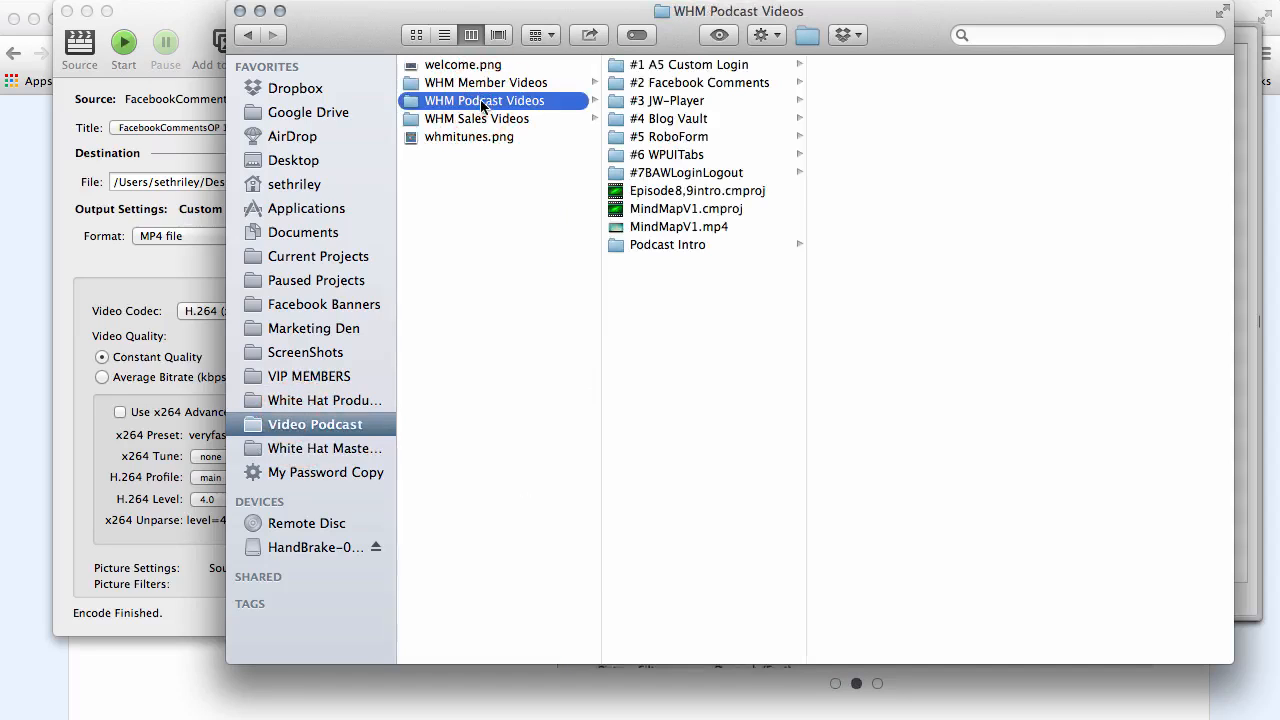
{"action": "left_click", "coordinate": [688, 88]}
Compare the file sizes of FacebookComments.mp4 and FacebookCommentsOP.mp4, and close the Finder window.
{"action": "left_click", "coordinate": [909, 120]}
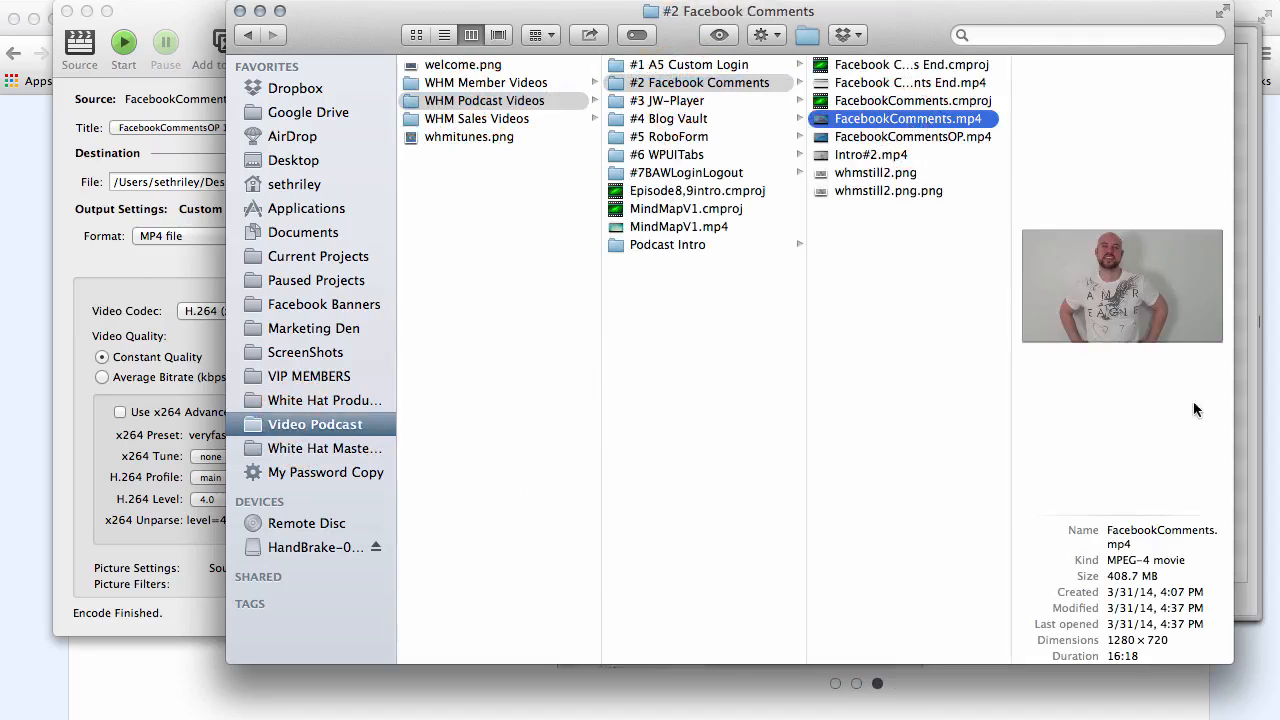
{"action": "left_click_drag", "start_coordinate": [1160, 576], "coordinate": [1107, 577]}
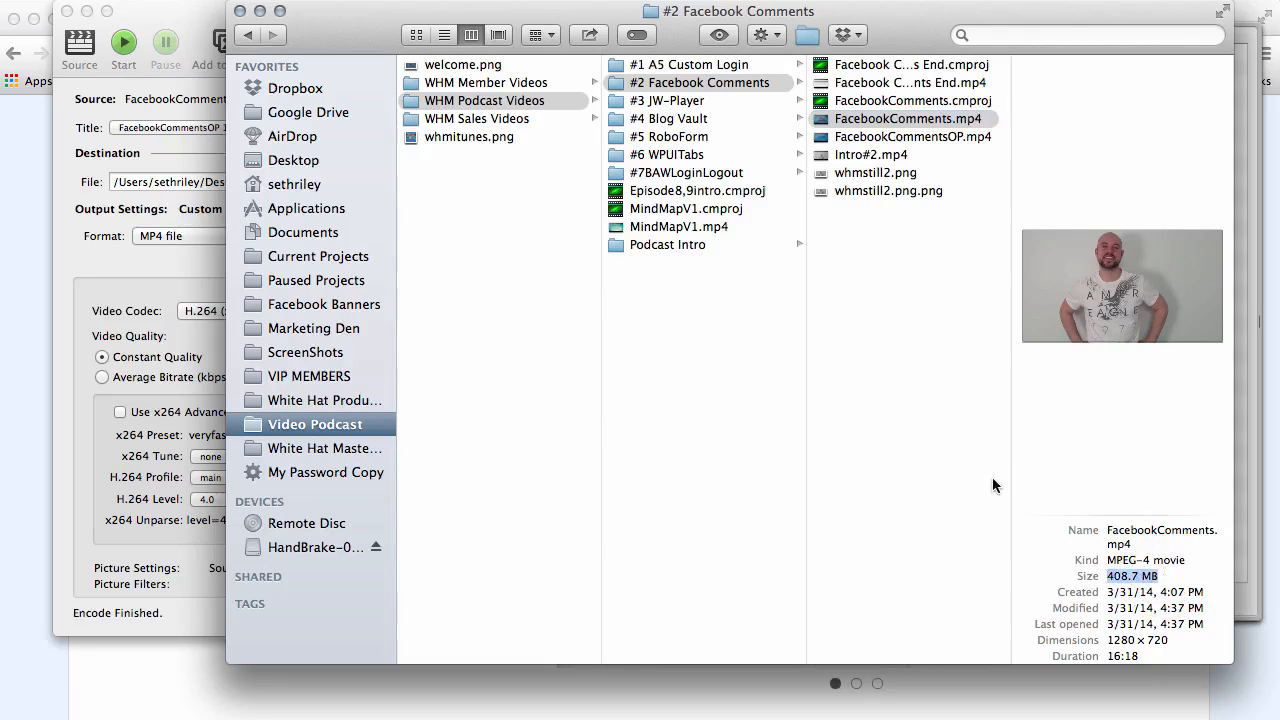
{"action": "left_click", "coordinate": [930, 138]}
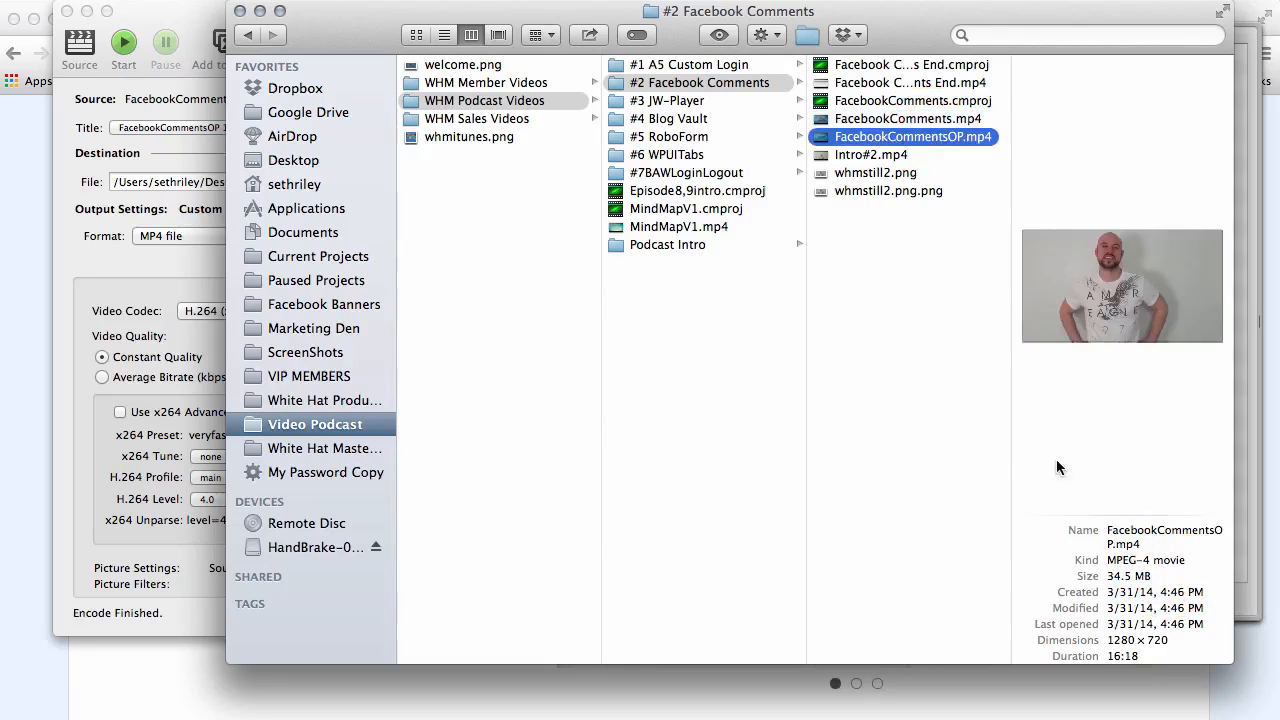
{"action": "left_click_drag", "start_coordinate": [1152, 577], "coordinate": [1106, 577]}
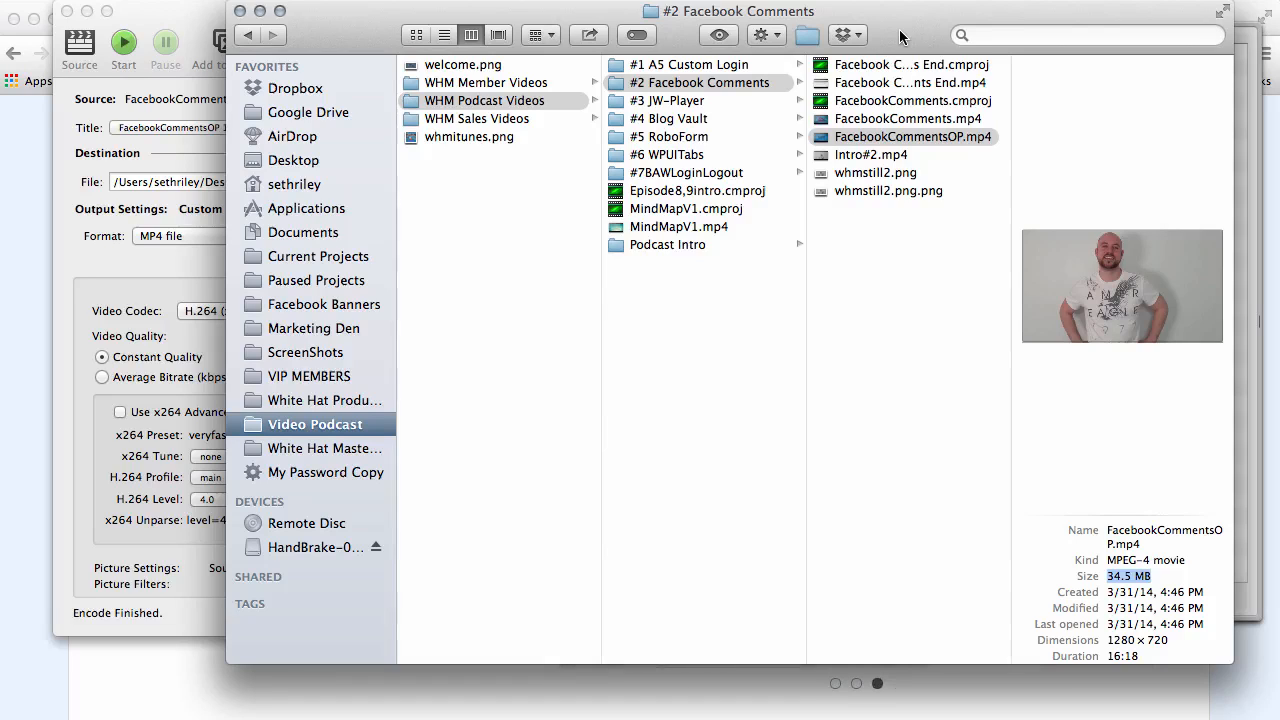
{"action": "left_click", "coordinate": [240, 12]}
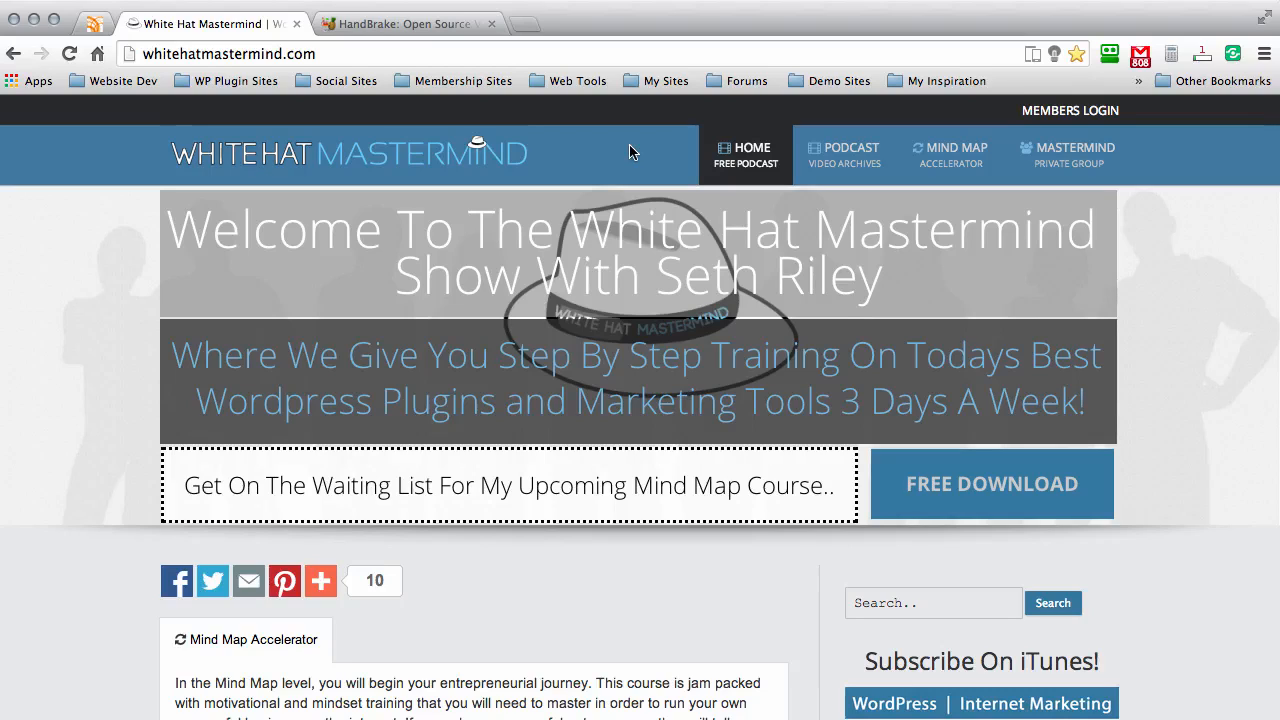
{"action": "scroll", "coordinate": [629, 151], "scroll_direction": "down", "scroll_amount": 7}
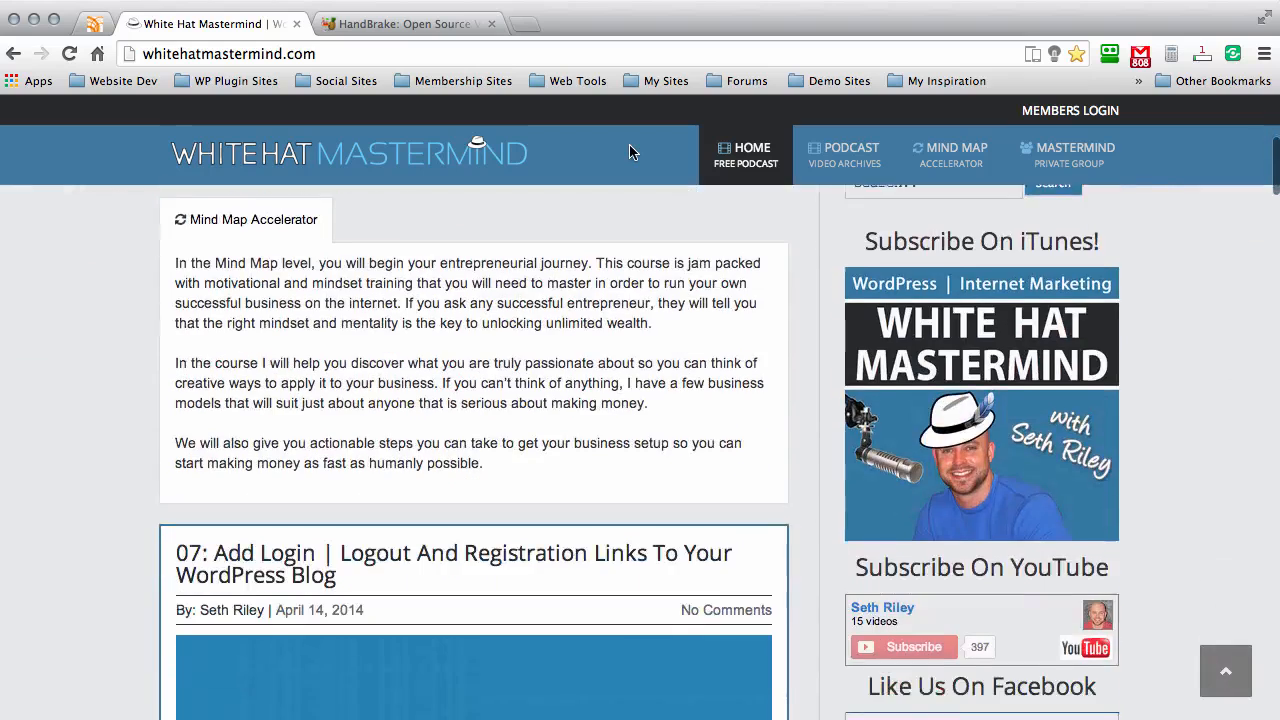
{"action": "scroll", "coordinate": [629, 151], "scroll_direction": "down", "scroll_amount": 2}
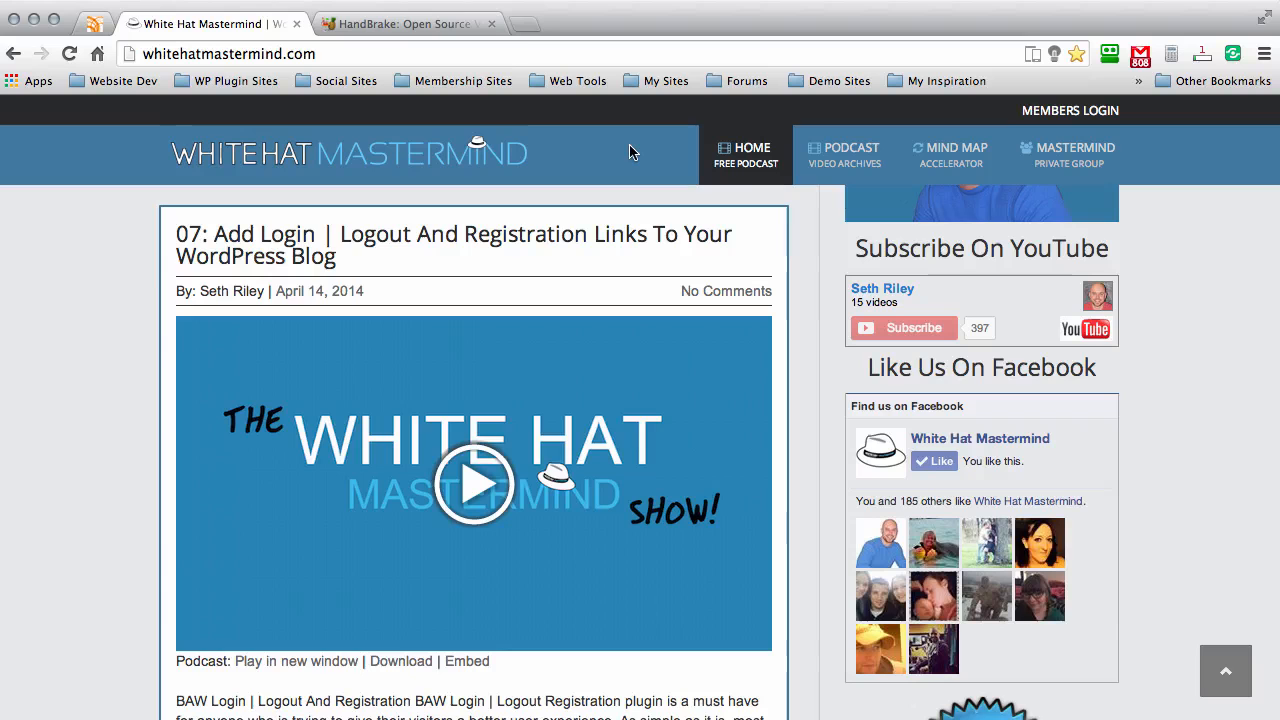
{"action": "scroll", "coordinate": [629, 152], "scroll_direction": "up", "scroll_amount": 4}
{"action": "scroll", "coordinate": [629, 152], "scroll_direction": "up", "scroll_amount": 4}
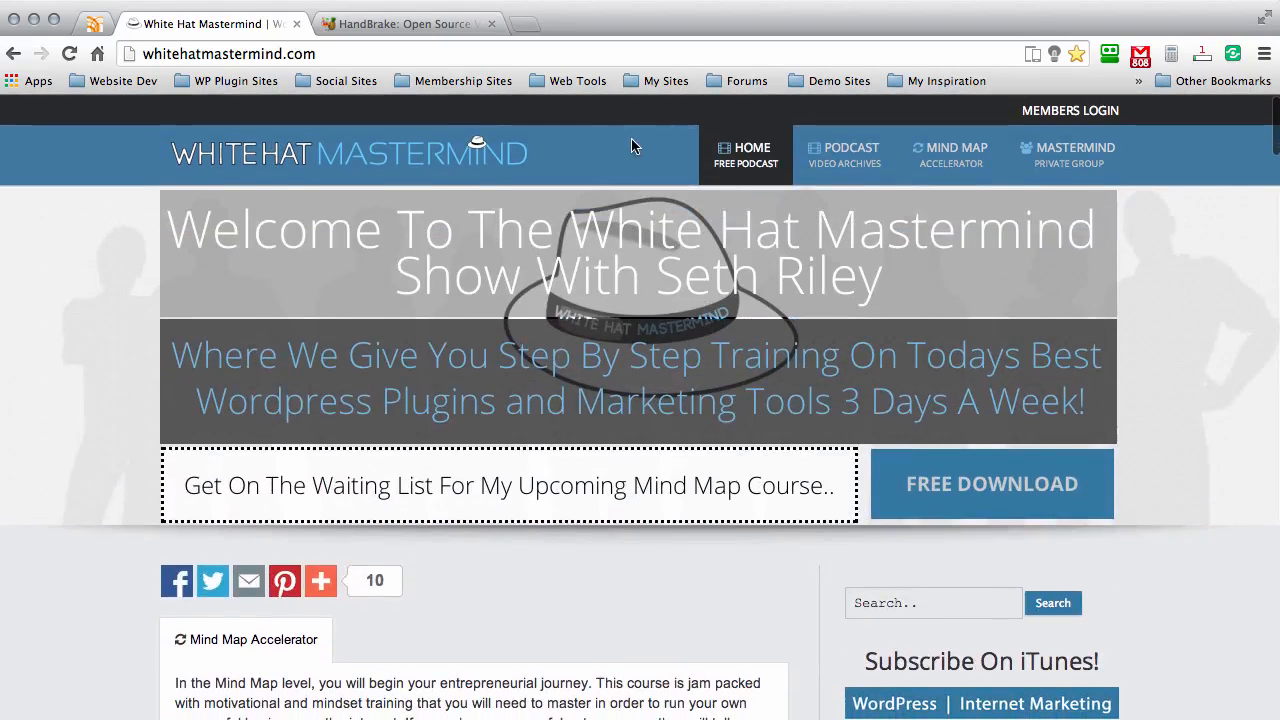